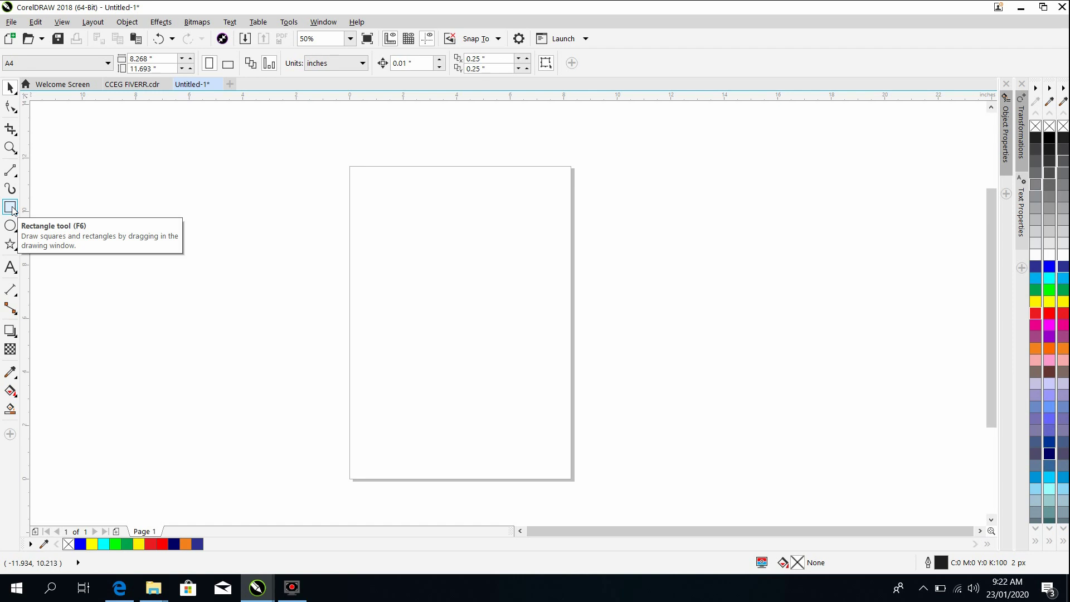
- Draw a rectangle about 5.3 inches wide and 7.3 inches high on the pasteboard beside the page
click(11, 208)
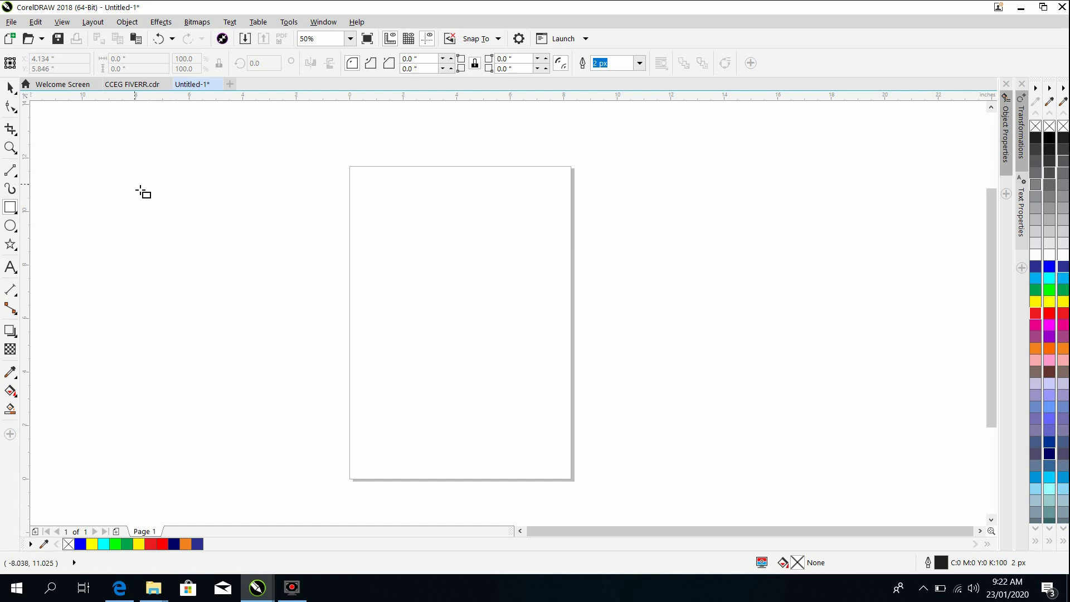
drag(135, 184, 282, 385)
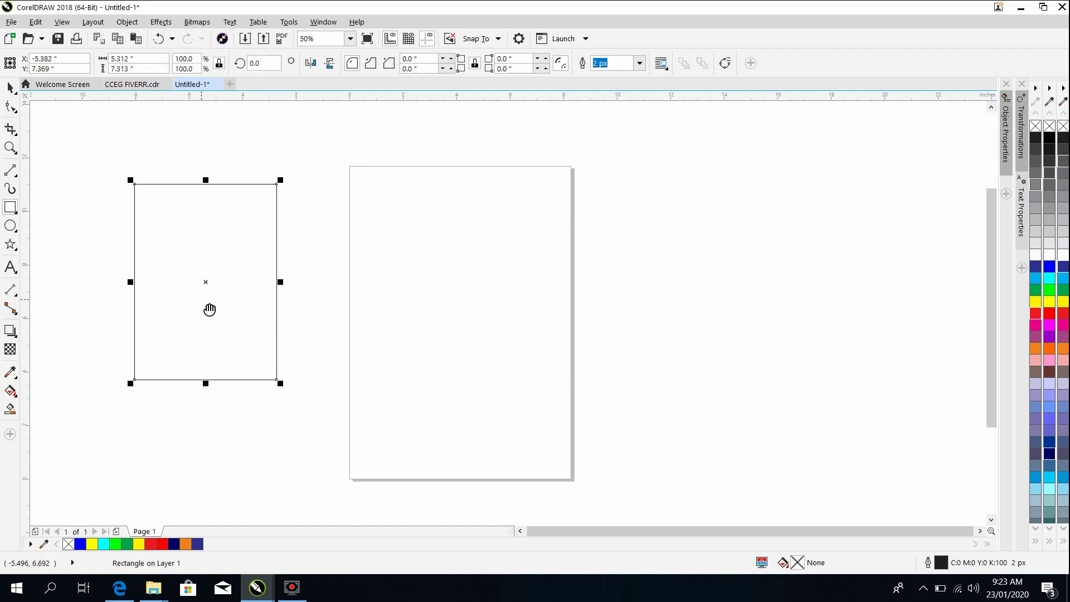
drag(210, 310, 253, 308)
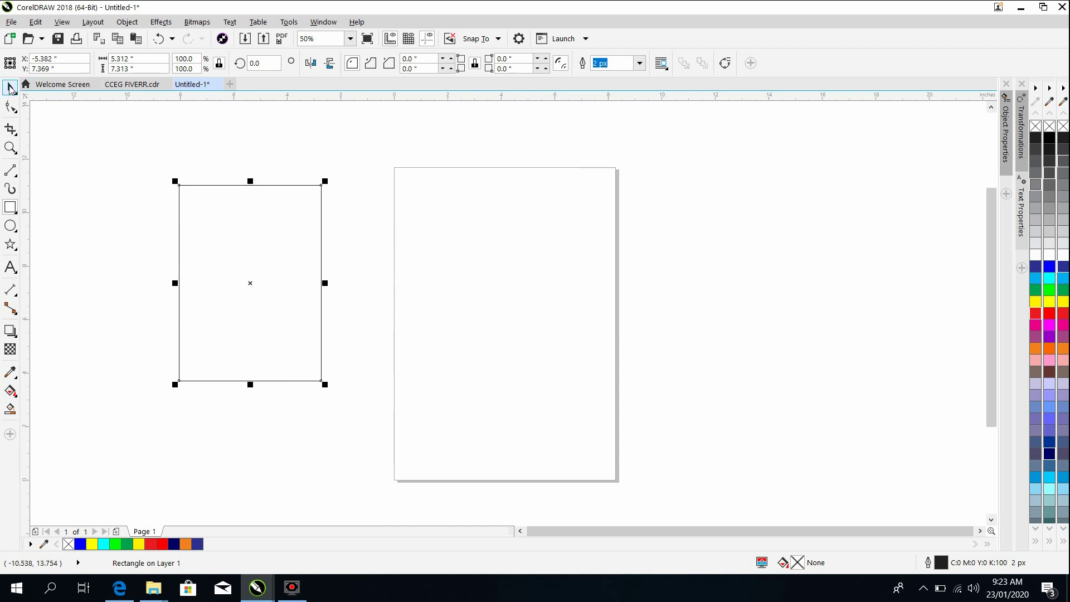
- Resize the rectangle freehand with its sizing handles to about 4.02 inches wide and 5.15 inches high
click(10, 88)
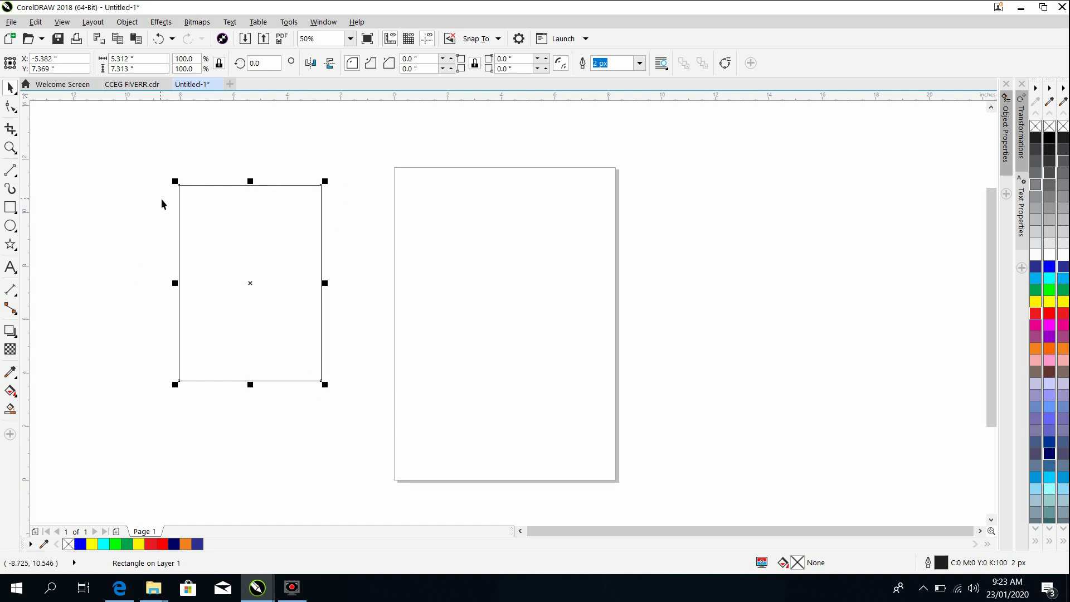
click(335, 289)
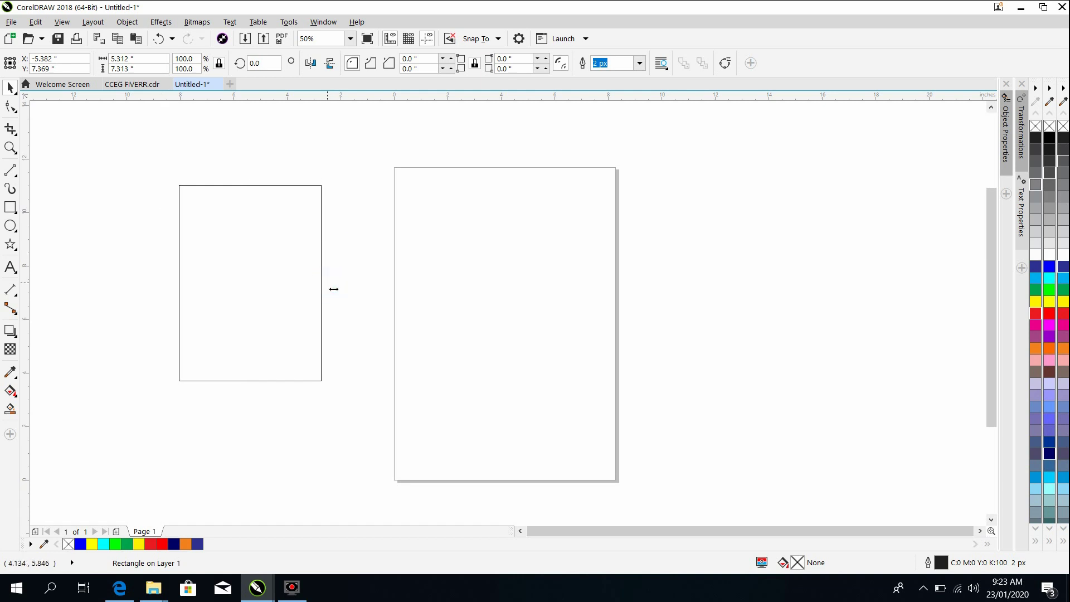
mouse_move(334, 289)
mouse_down()
mouse_move(245, 289)
mouse_move(340, 296)
mouse_up()
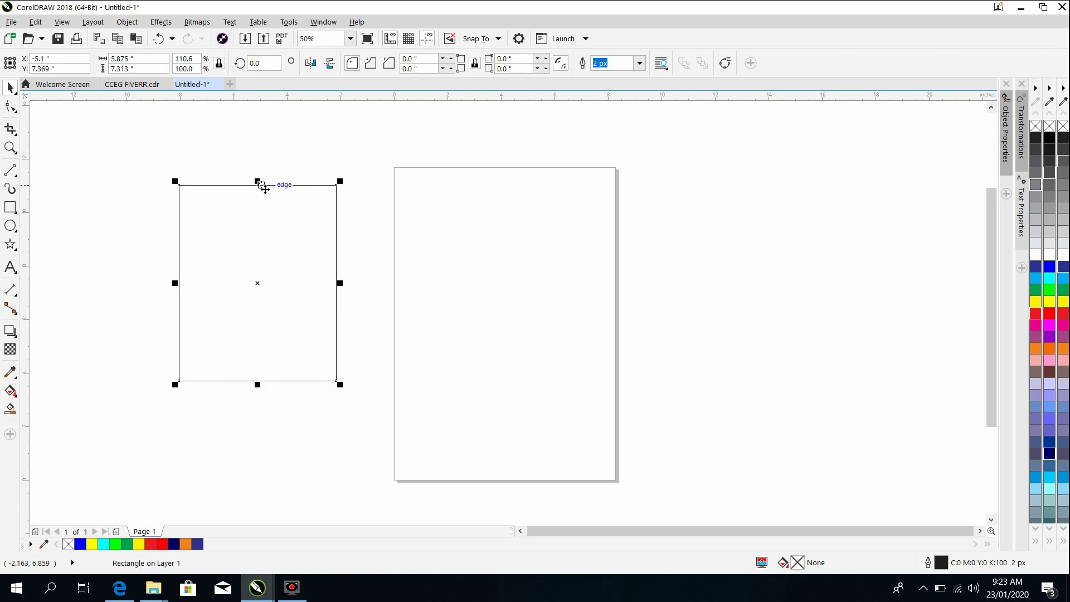
drag(258, 182, 258, 239)
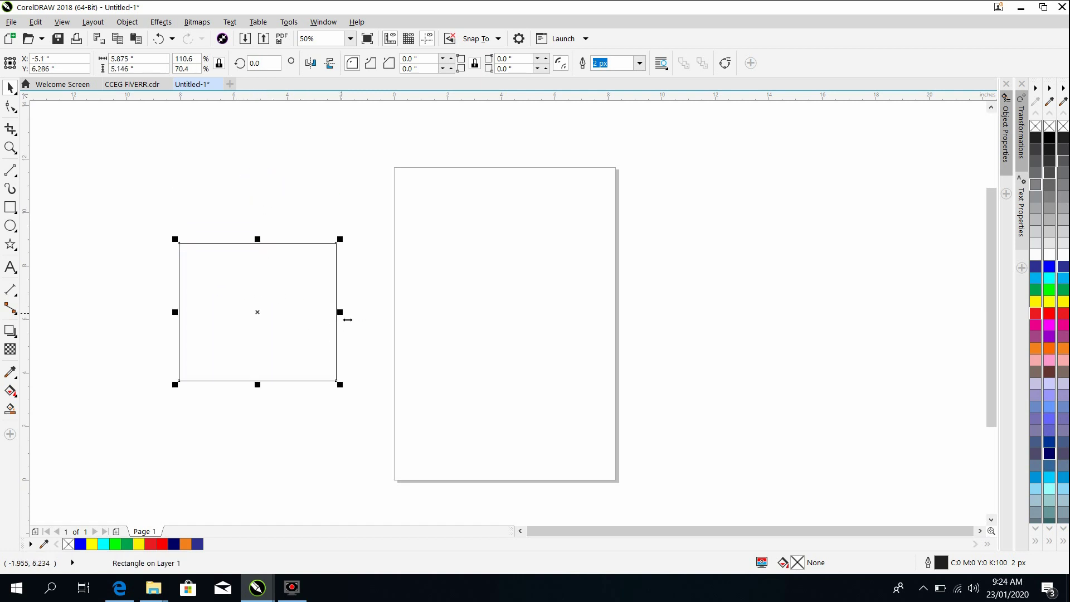
drag(341, 312, 289, 312)
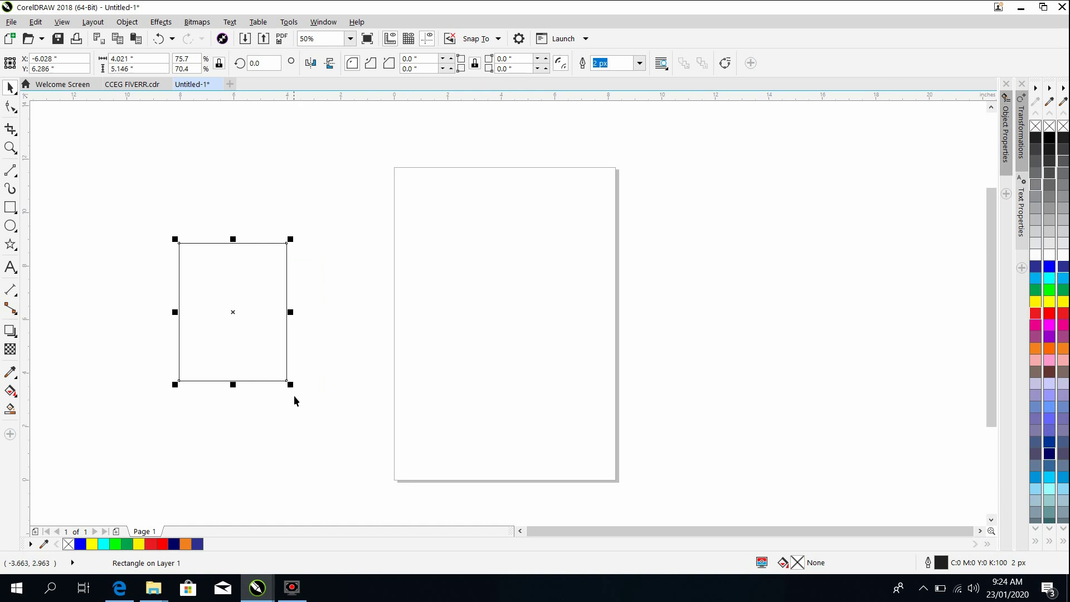
drag(290, 384, 317, 381)
drag(241, 327, 309, 302)
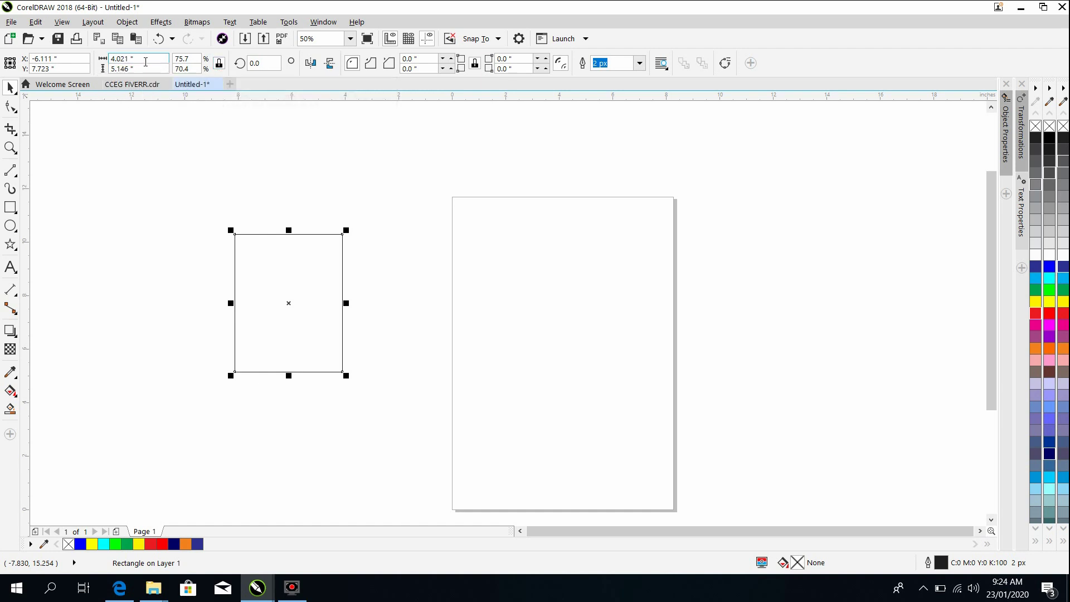
- Set the rectangle's width to 6 inches with the proportions locked
drag(137, 58, 95, 67)
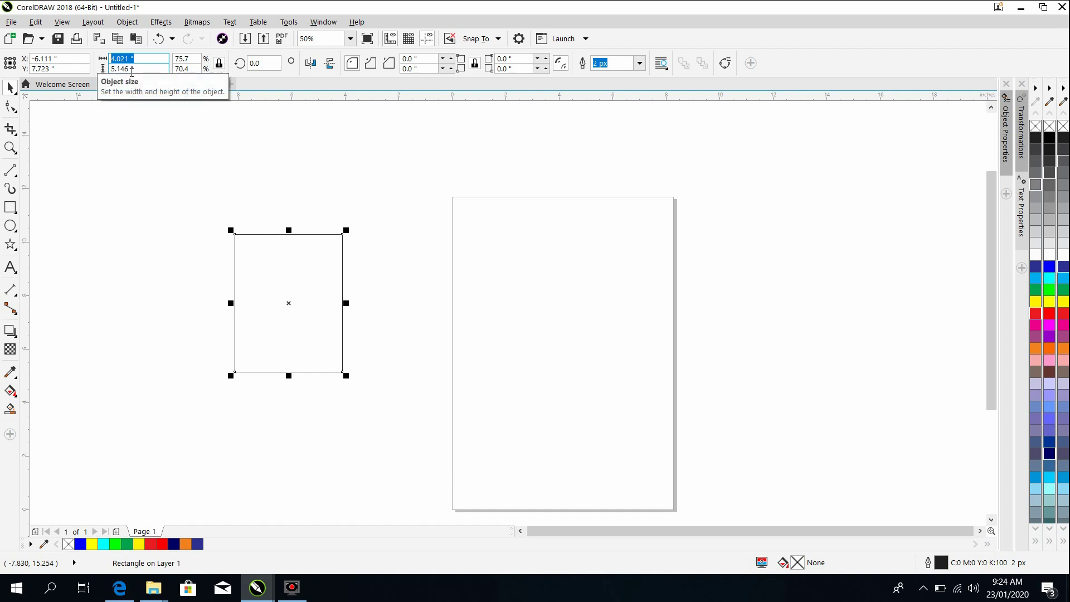
text(6)
key(Return)
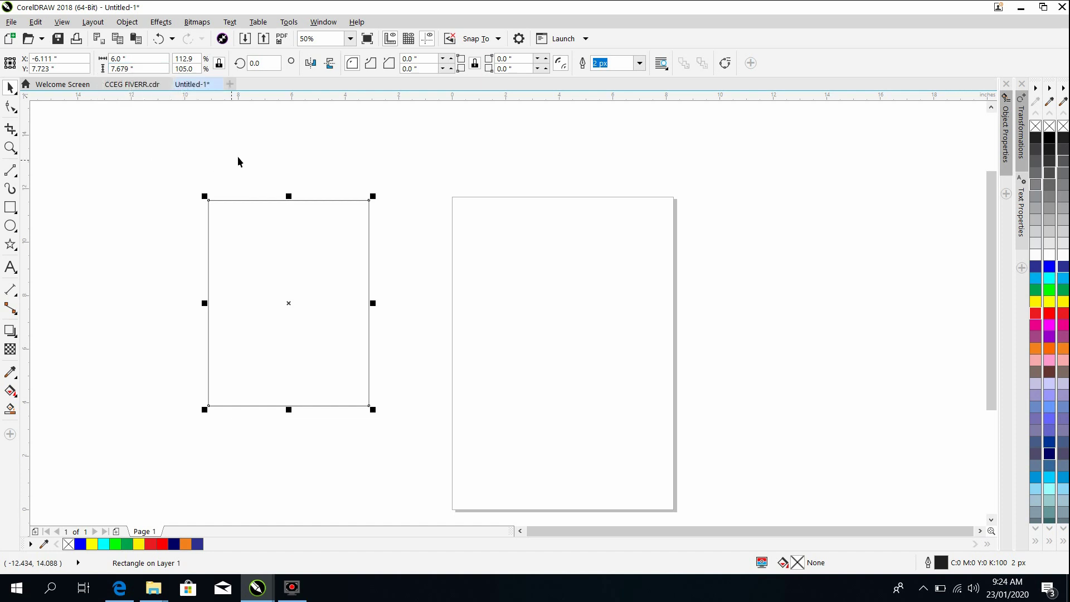
- Unlock the rectangle's proportions and set its size to 4 inches wide and 9 inches high
click(220, 64)
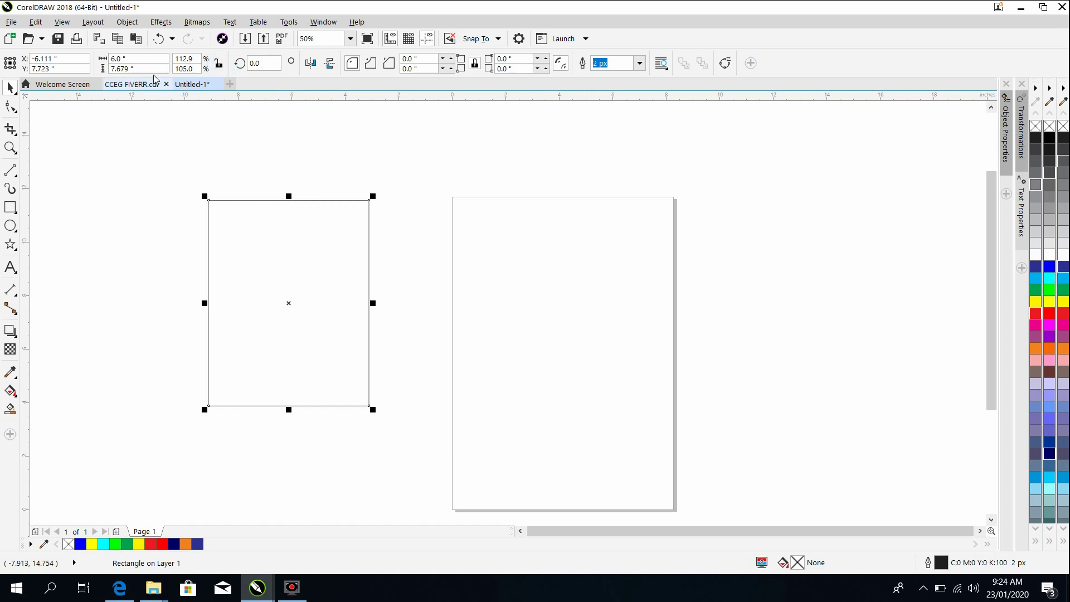
click(146, 59)
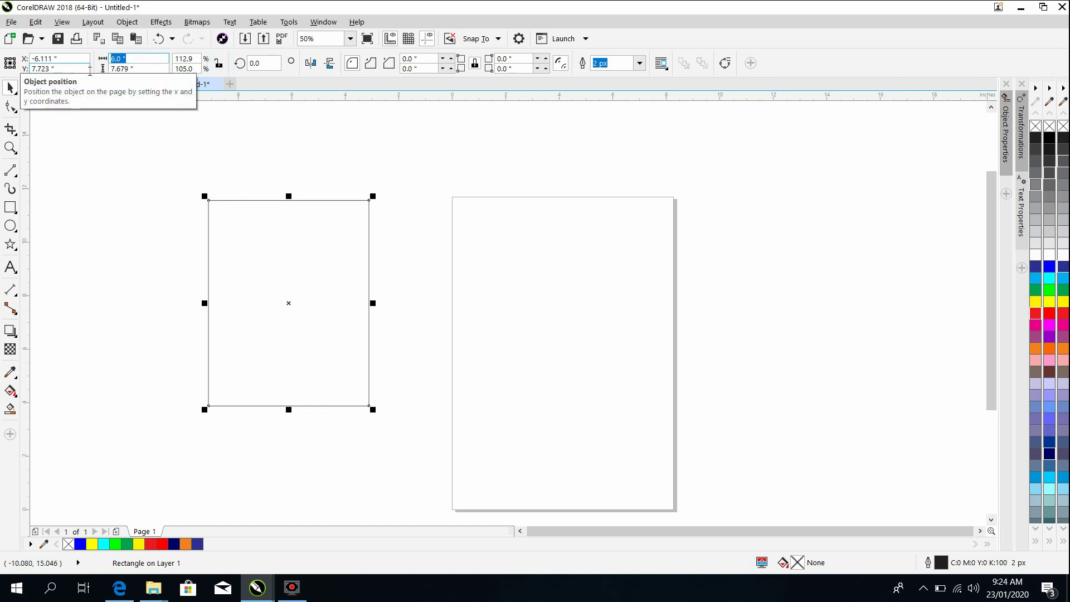
text(4)
key(Return)
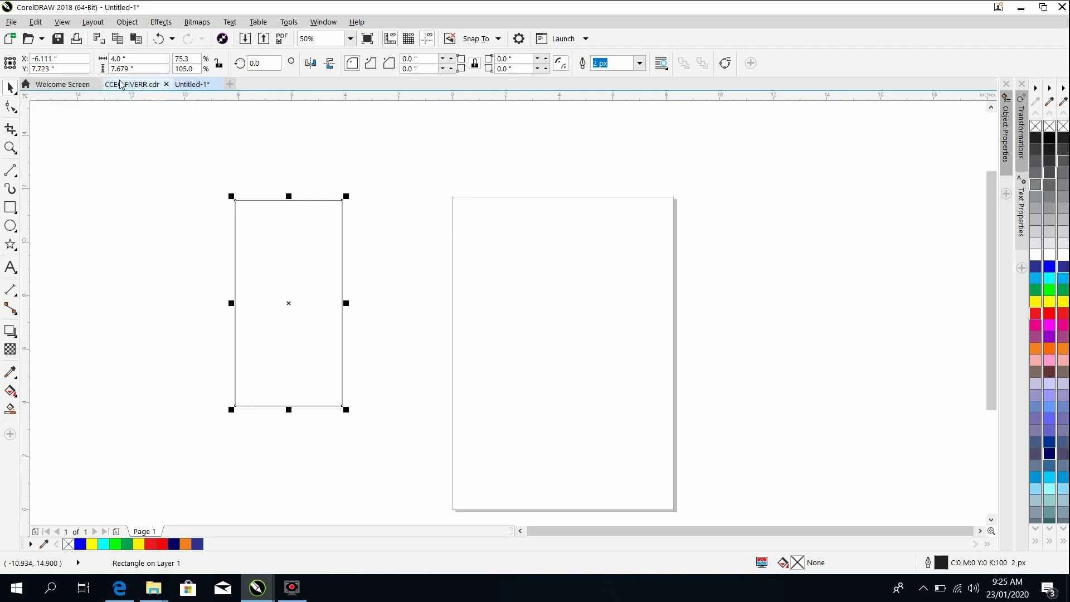
click(129, 69)
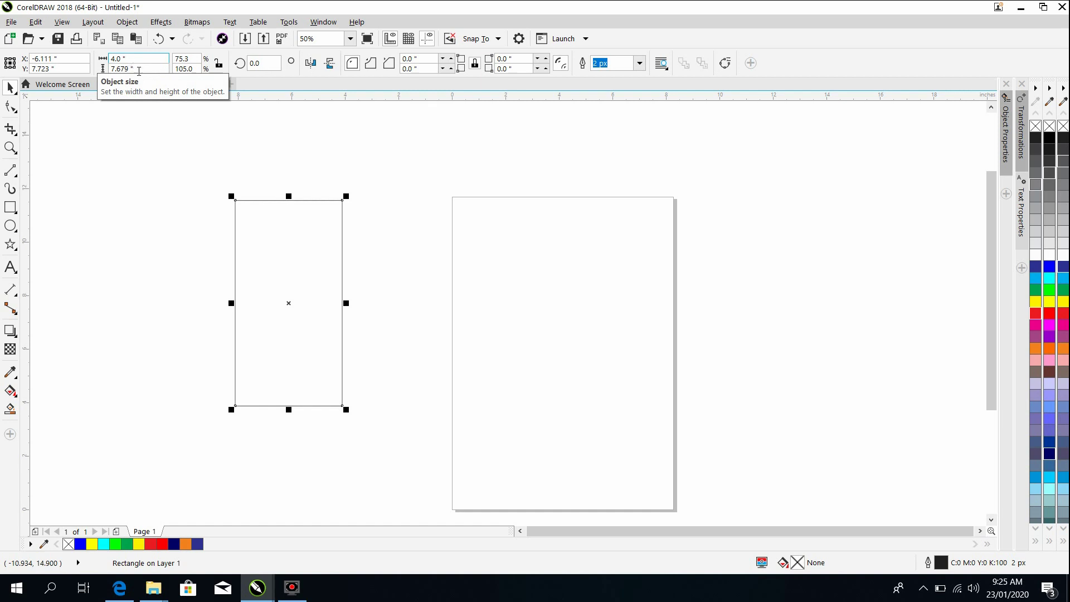
double_click(139, 69)
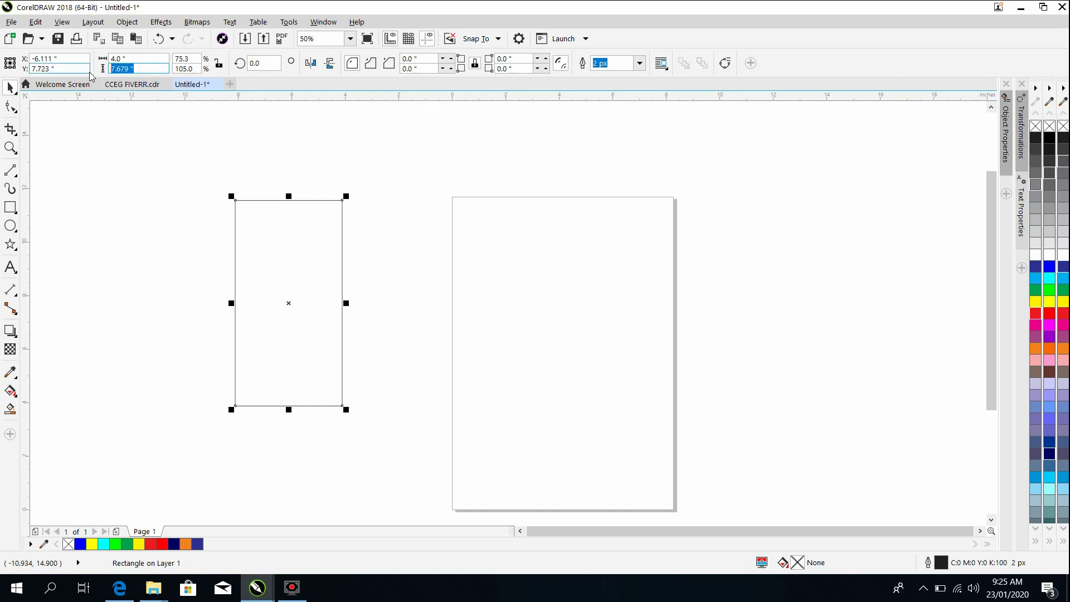
text(9)
key(Return)
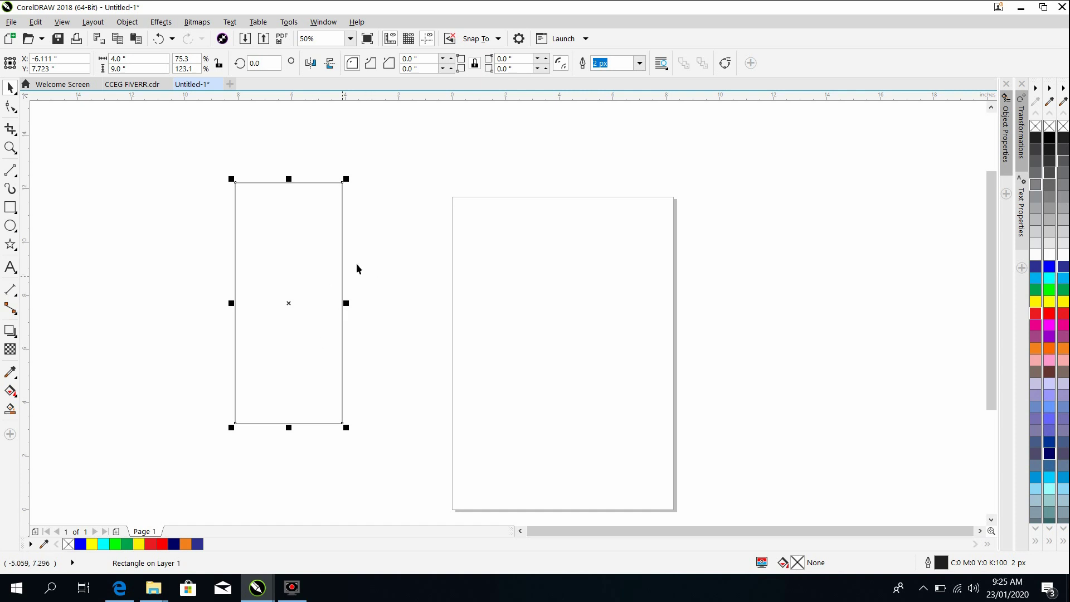
- Shorten the rectangle freehand from its bottom edge to a height of about 3.8 inches
drag(288, 427, 294, 278)
scroll(354, 311, up, 2)
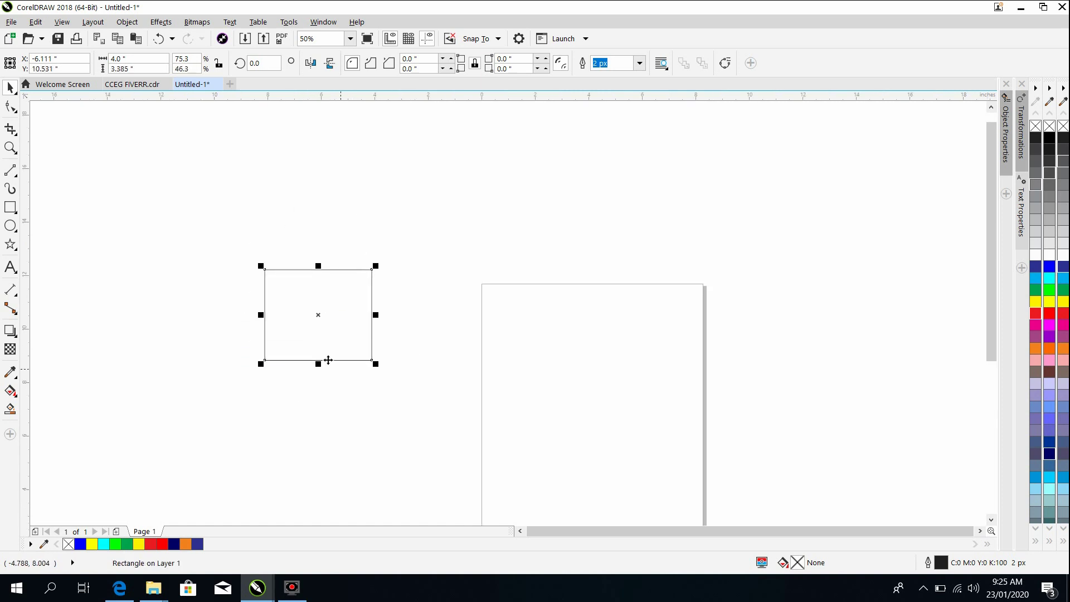
scroll(357, 387, down, 2)
scroll(306, 303, up, 2)
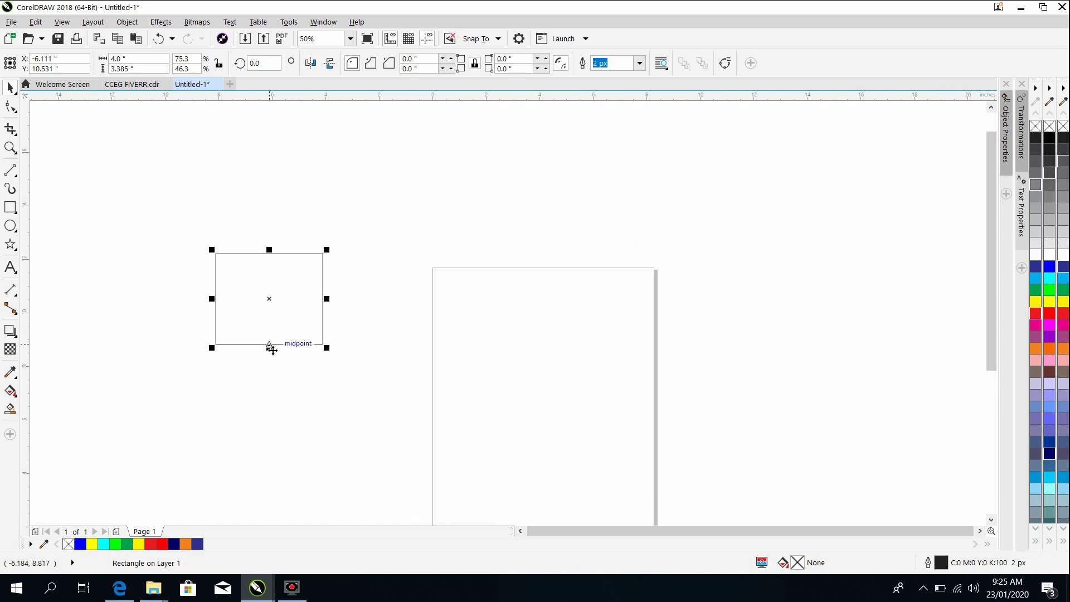
drag(275, 356, 277, 364)
click(349, 399)
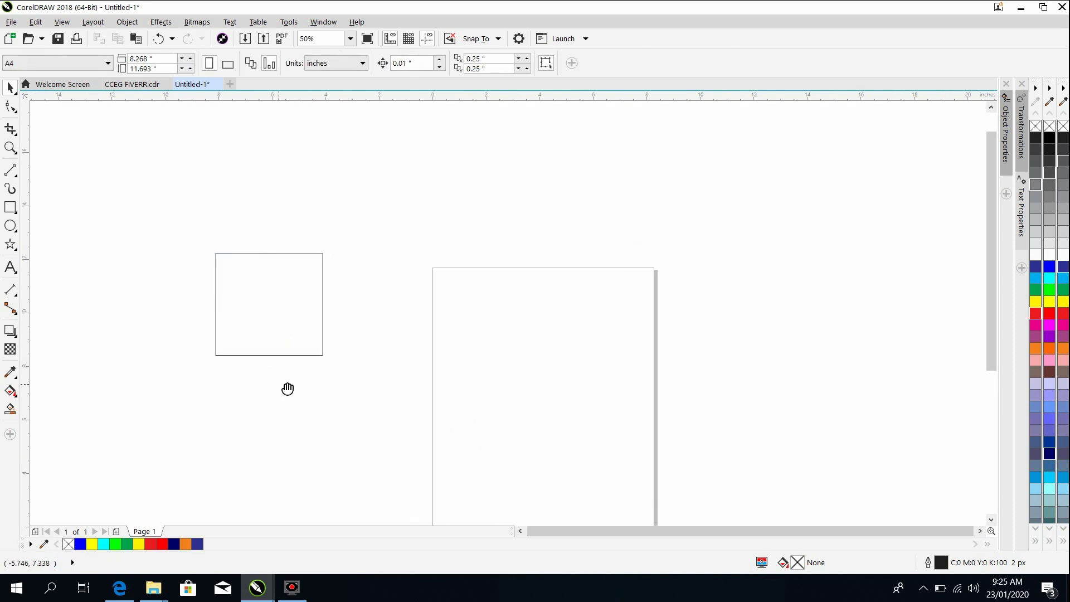
scroll(287, 386, down, 2)
scroll(299, 306, down, 1)
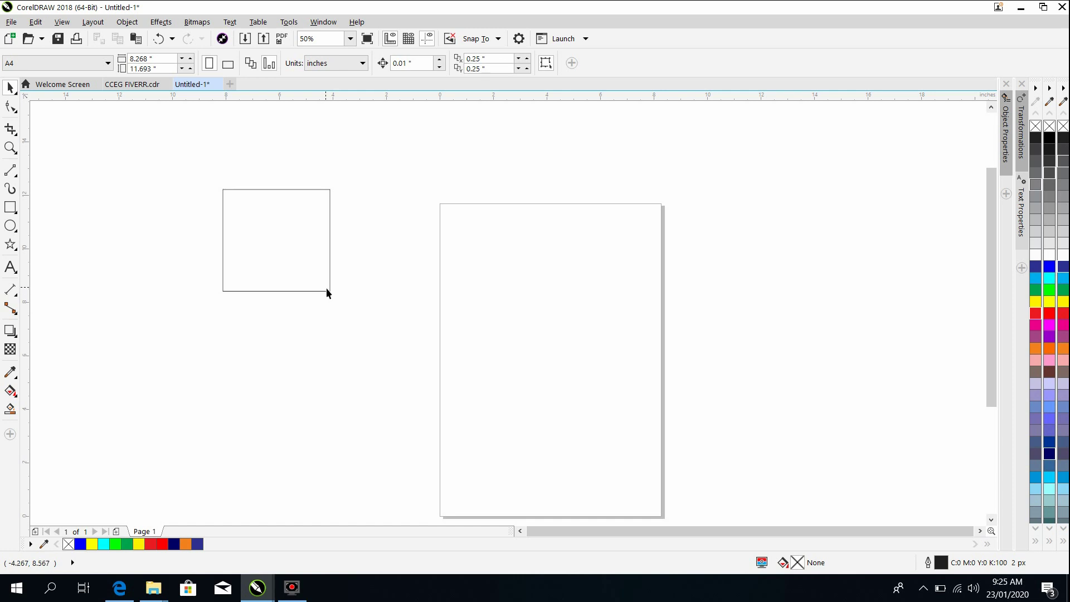
- Fill the rectangle with Yellow (#FFFF00) from the colour palette
click(296, 265)
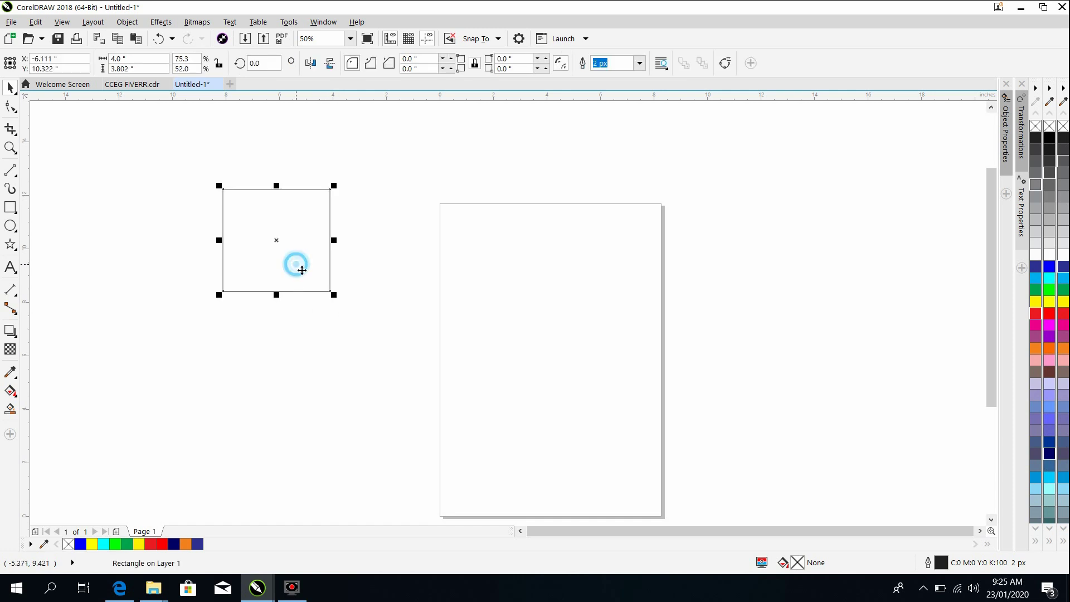
drag(408, 349, 332, 332)
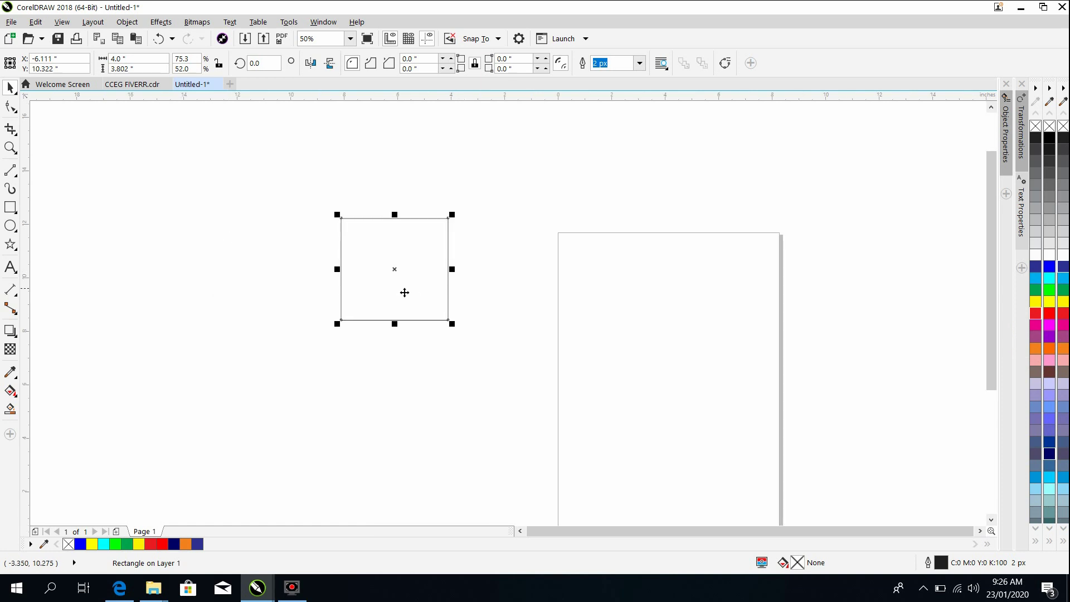
scroll(405, 282, up, 3)
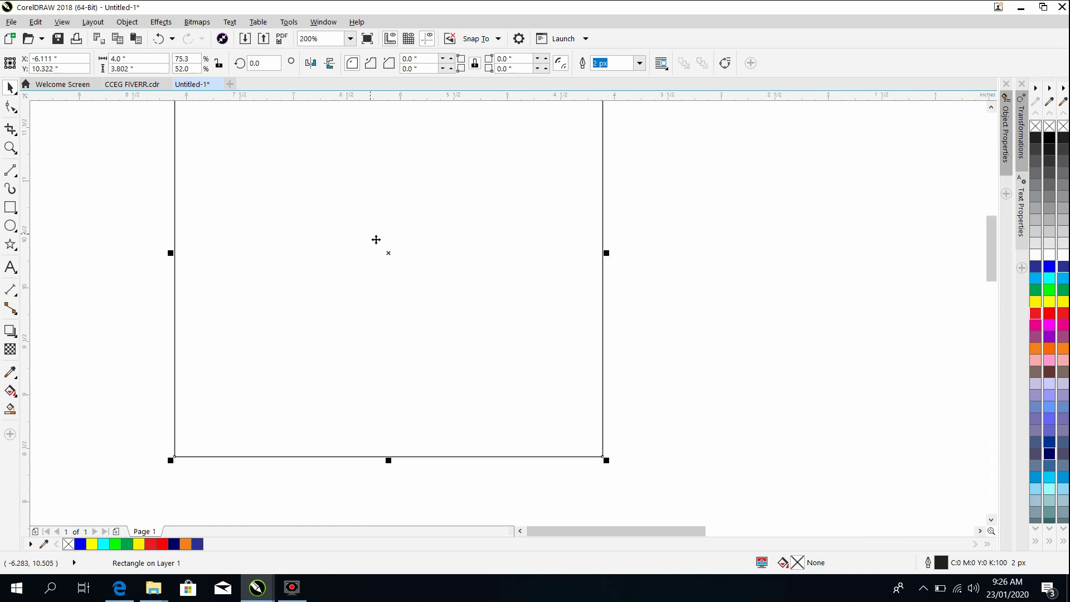
scroll(376, 239, down, 3)
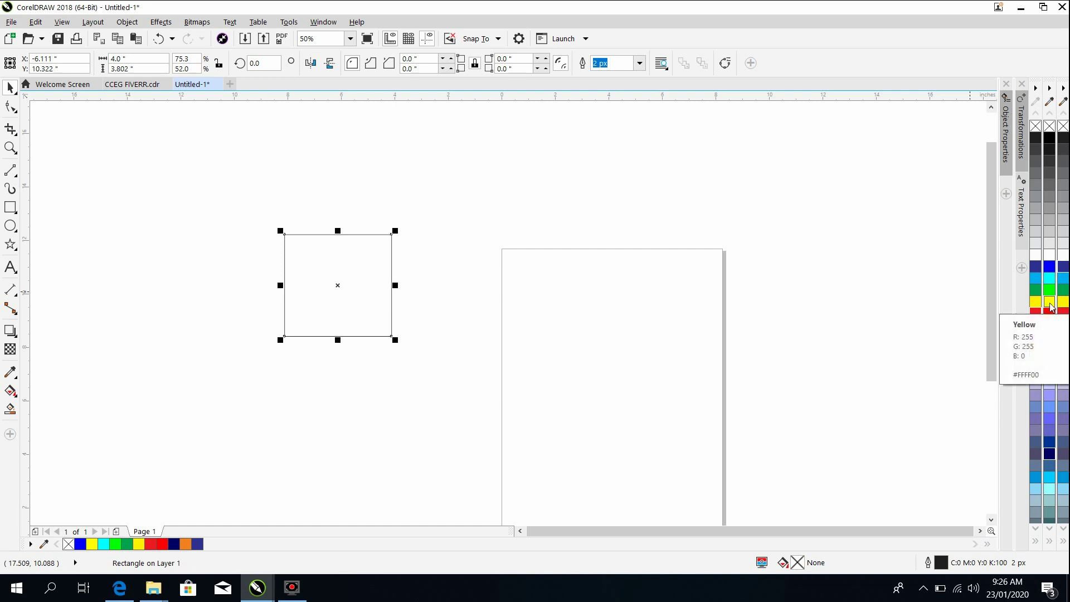
click(1050, 306)
scroll(337, 271, up, 2)
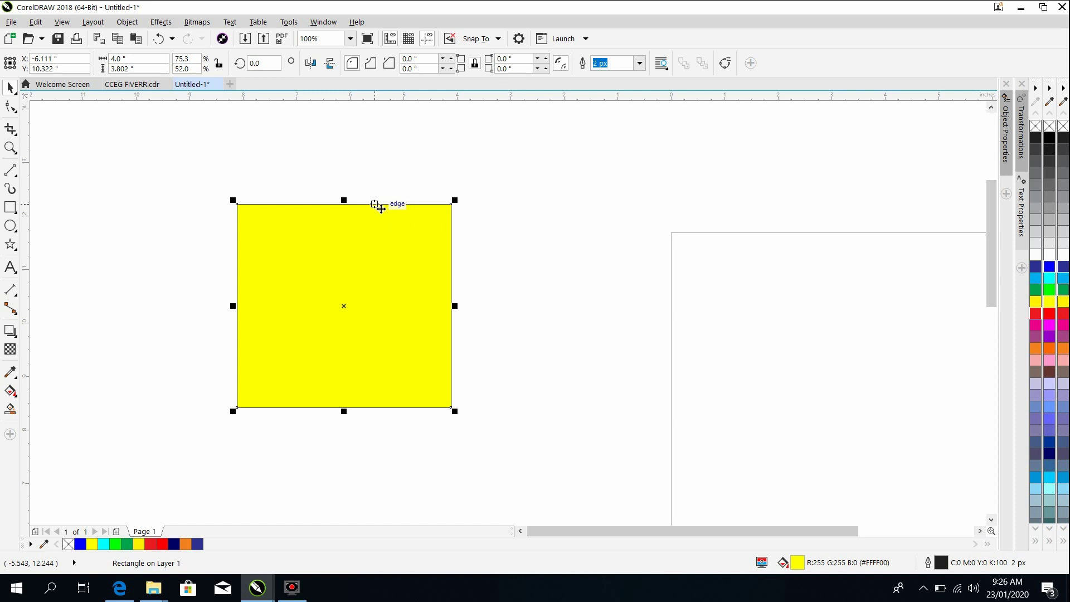
- Colour the yellow rectangle's outline blue (C100 M100 Y0 K0)
right_click(1064, 269)
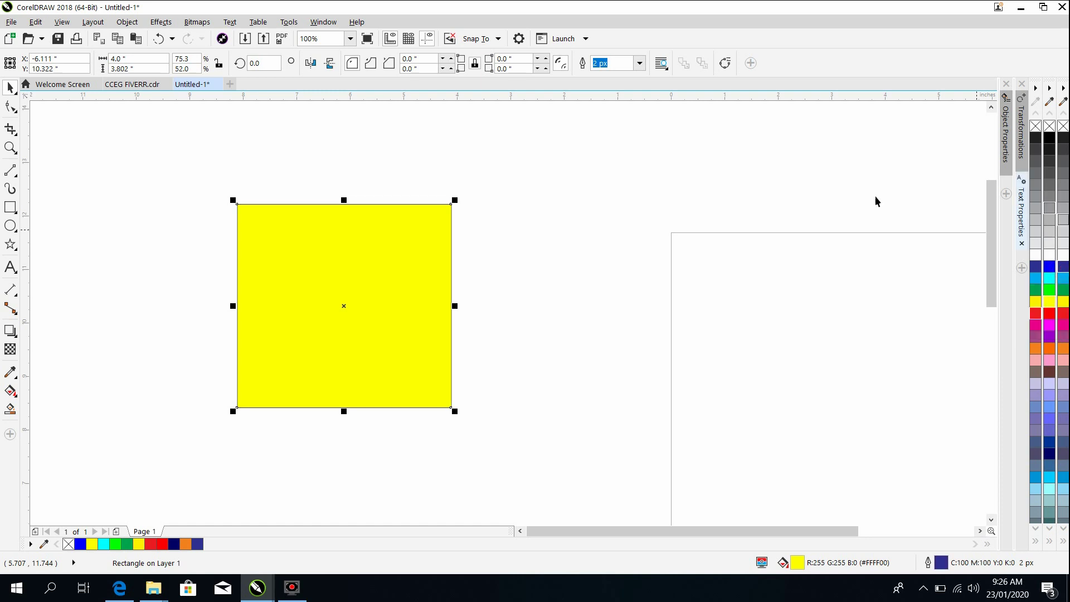
scroll(417, 196, up, 3)
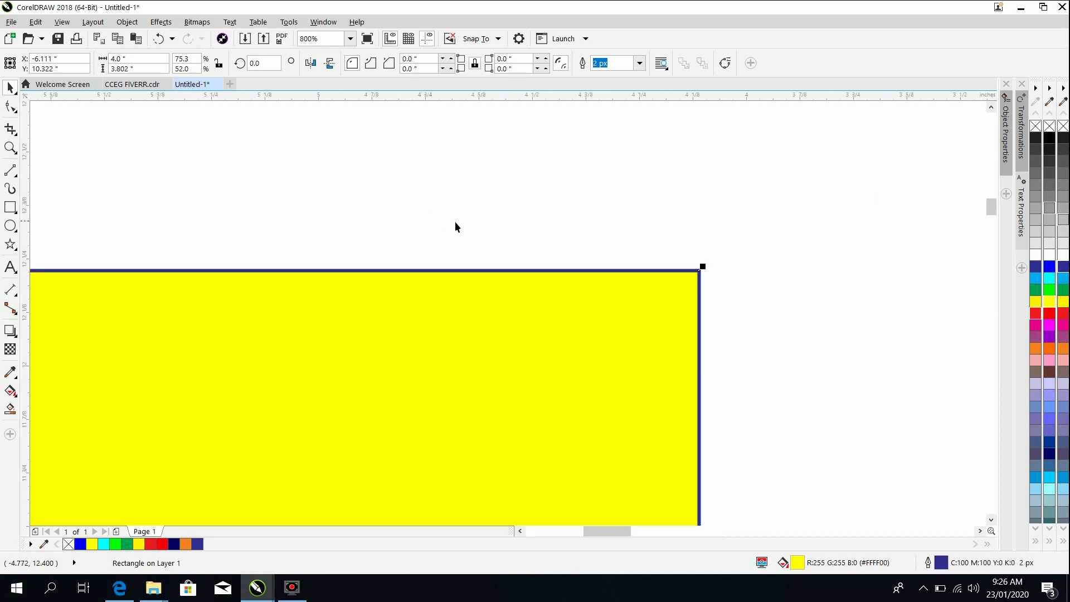
scroll(490, 263, down, 1)
drag(465, 288, 555, 286)
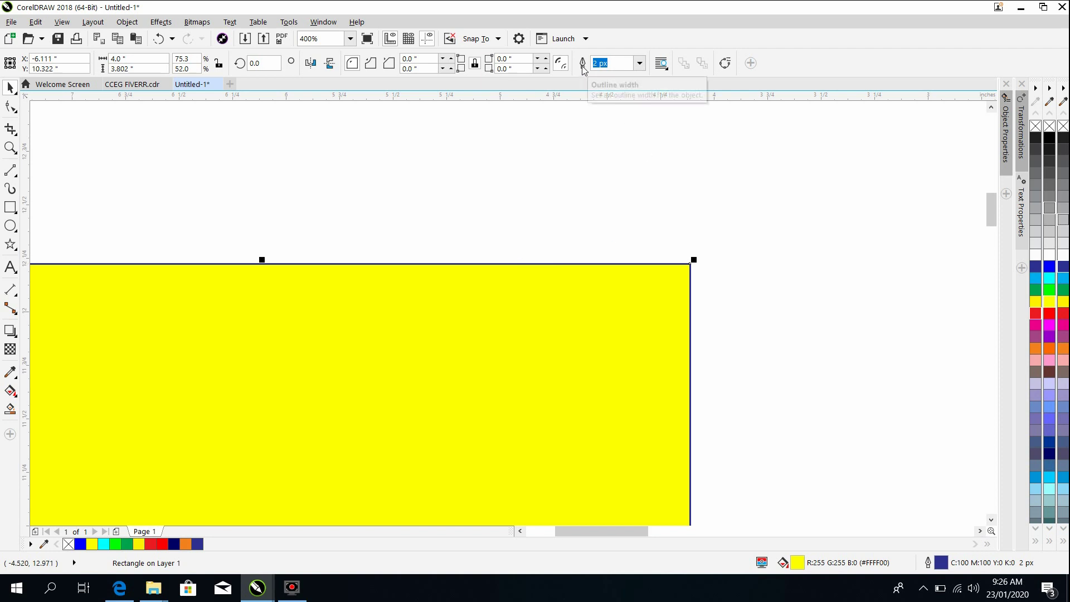
- Set the yellow rectangle's outline width to 16 px and deselect it
click(639, 64)
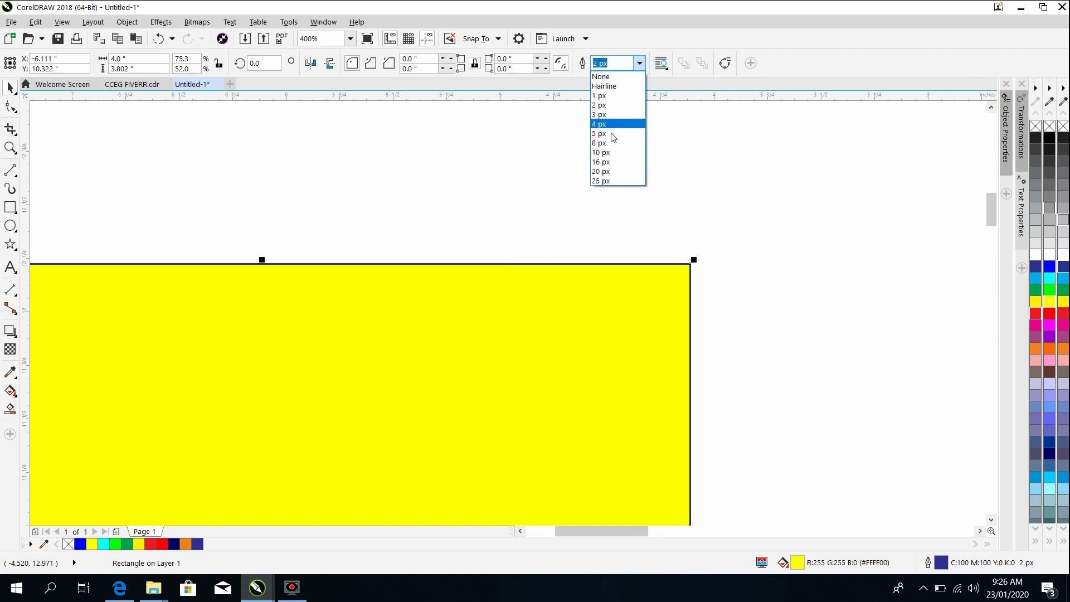
click(606, 162)
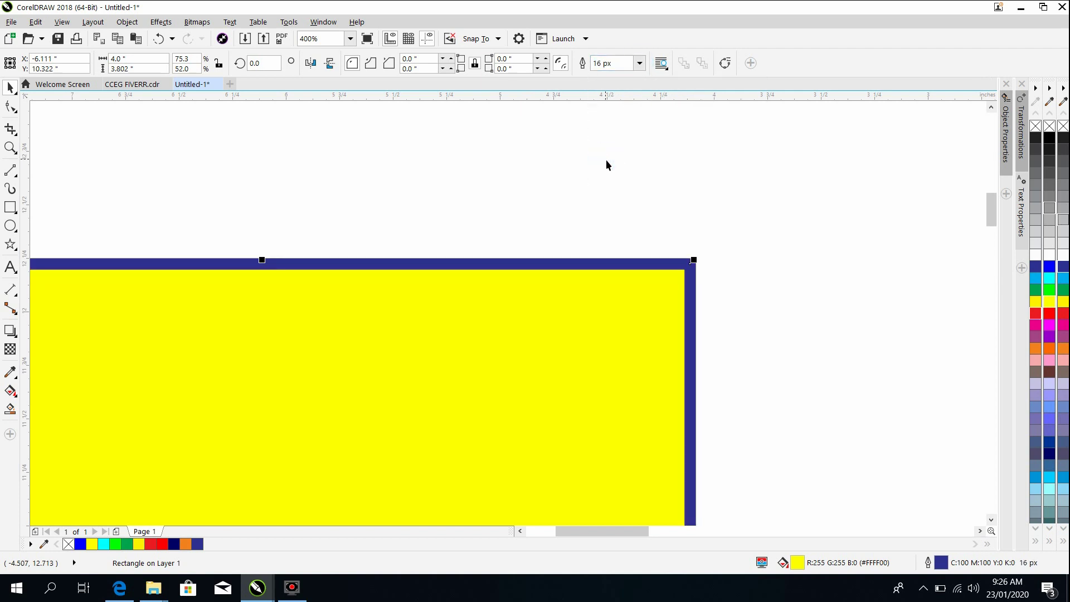
scroll(605, 159, down, 3)
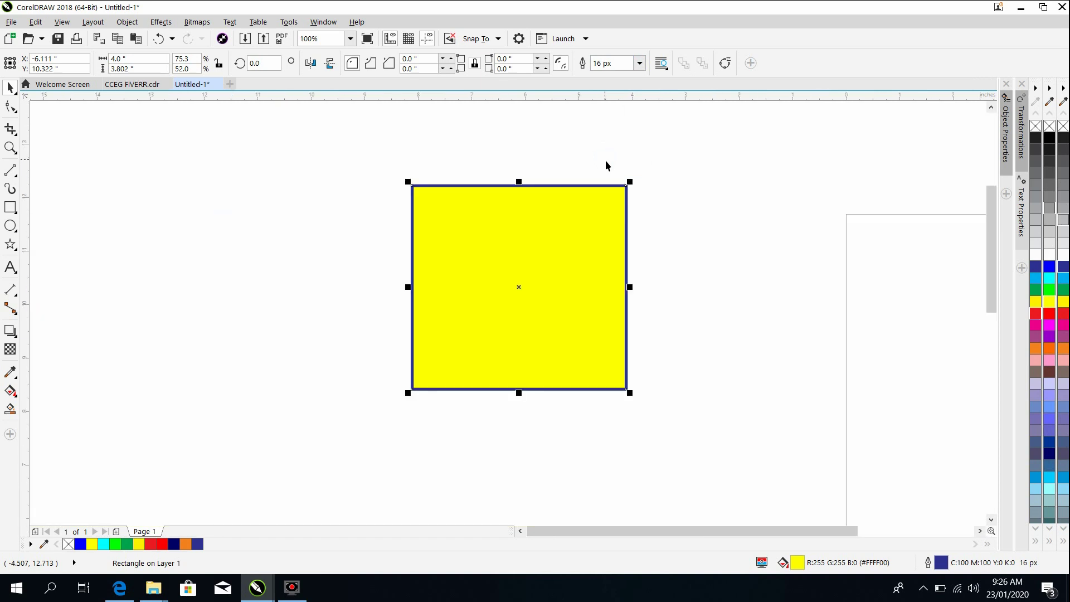
click(670, 167)
- Duplicate the yellow rectangle and place the copy just to the right of the original, slightly overlapping the page
drag(699, 205, 537, 206)
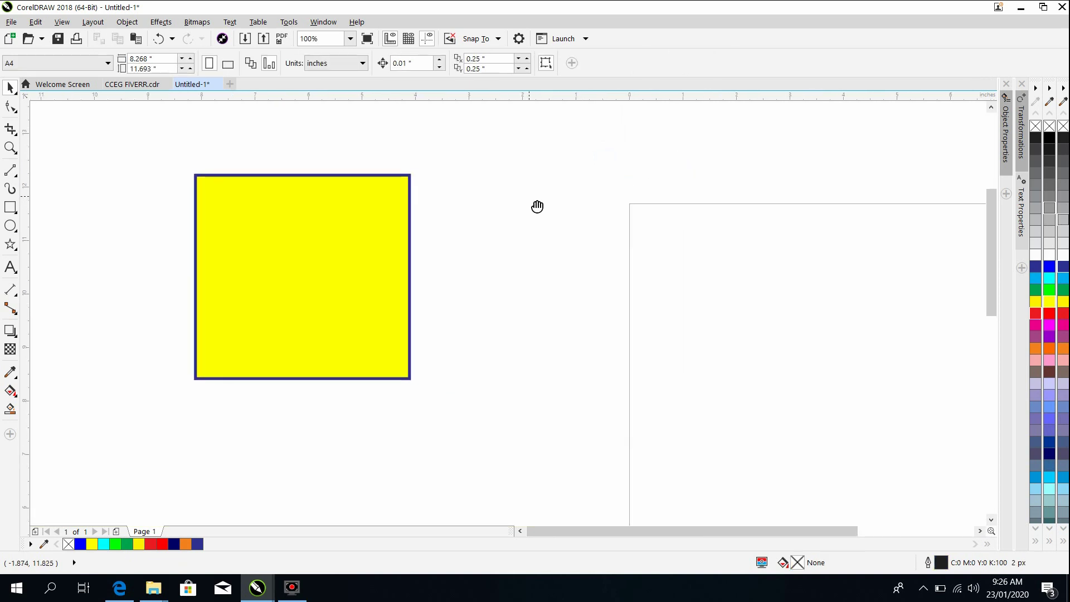
drag(453, 225, 399, 211)
click(262, 262)
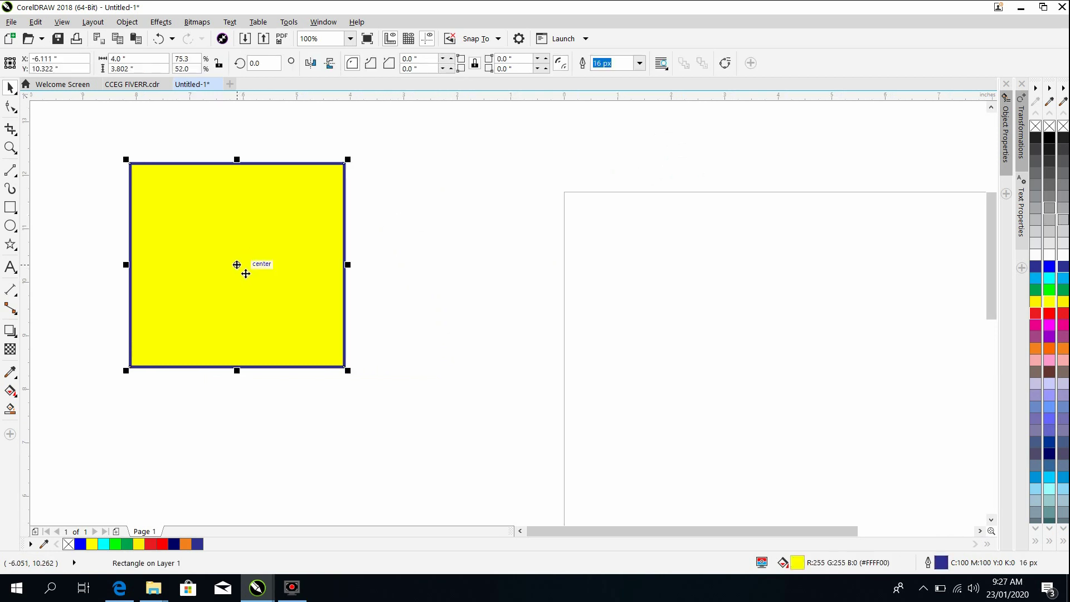
drag(249, 270, 477, 263)
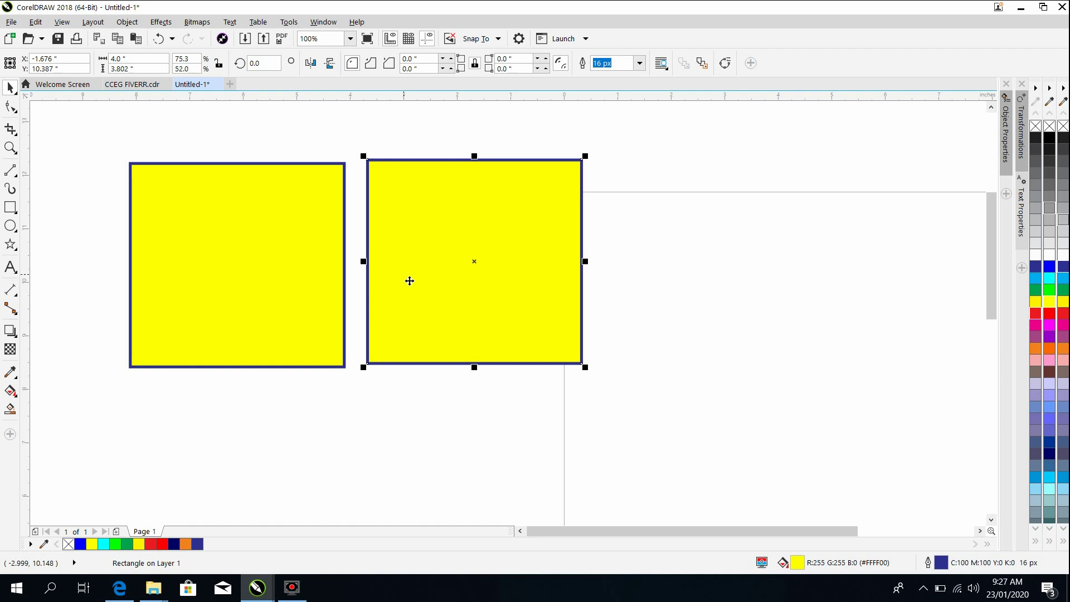
- Duplicate the second yellow rectangle and place the copy to its right, across the page's upper edge
drag(406, 284, 348, 299)
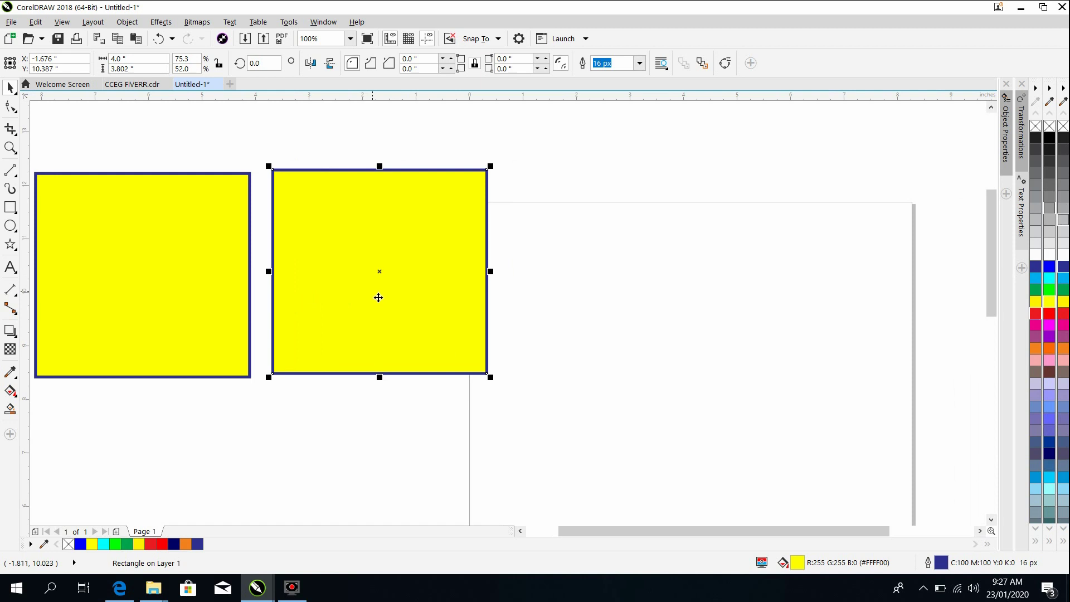
drag(401, 306, 385, 296)
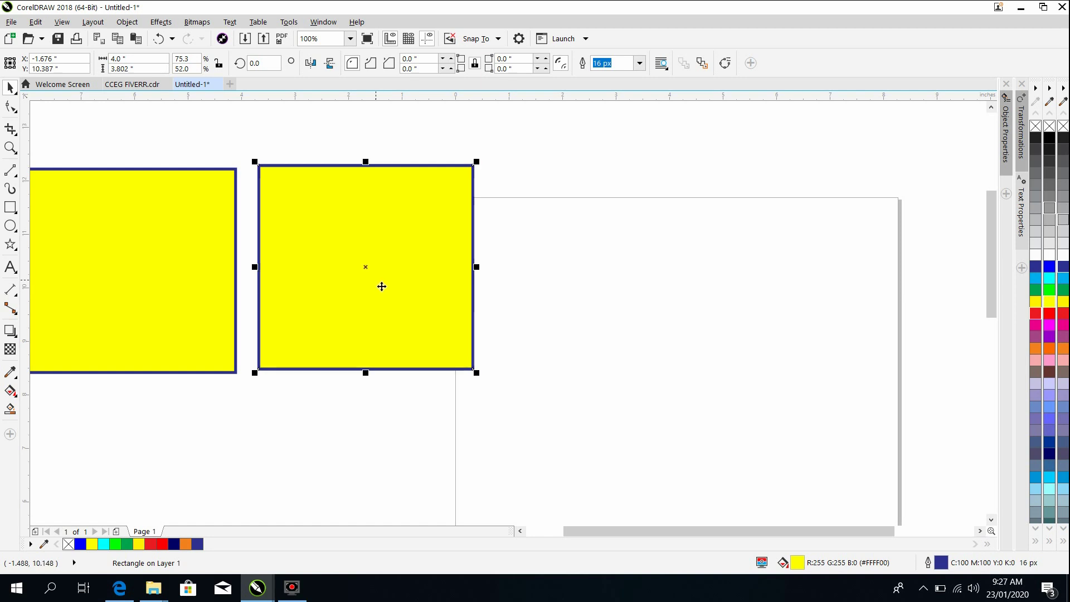
drag(382, 287, 600, 282)
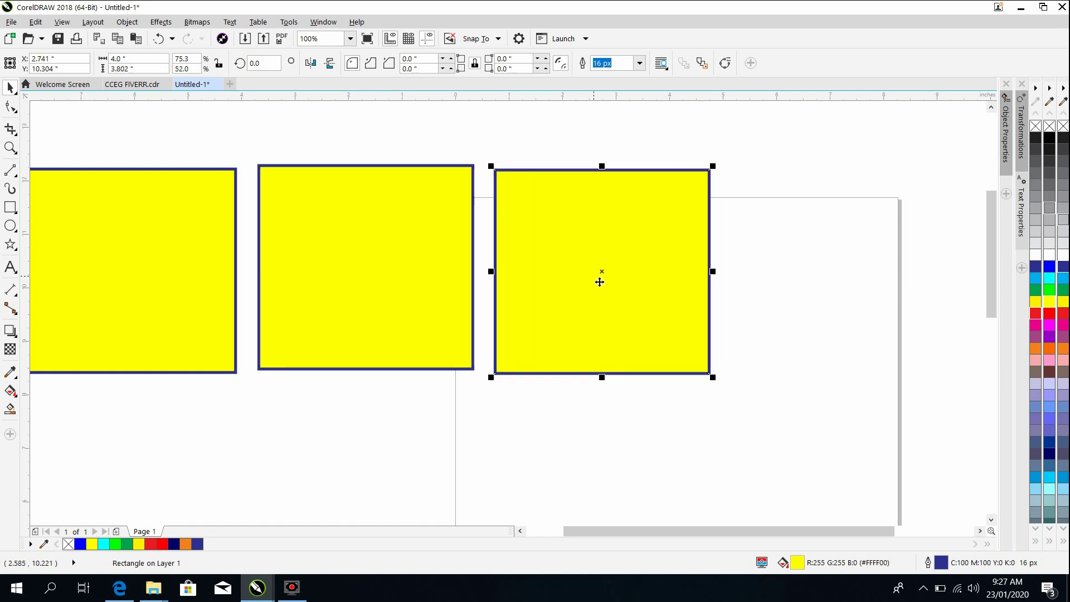
- Duplicate the third yellow rectangle and move the copy just to its right, making a row of four rectangles
scroll(600, 282, down, 1)
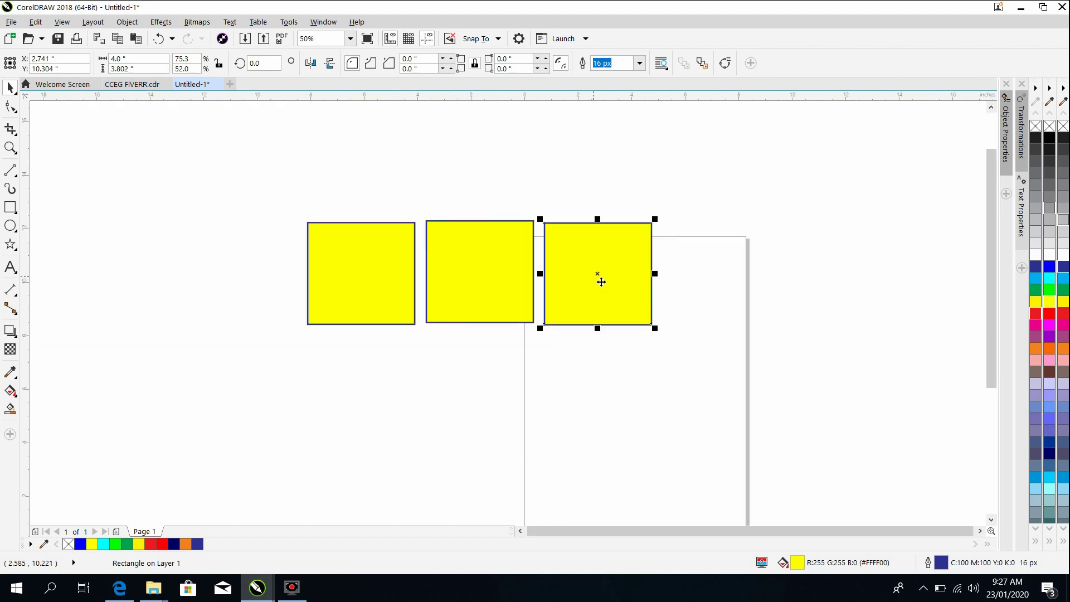
scroll(590, 298, right, 2)
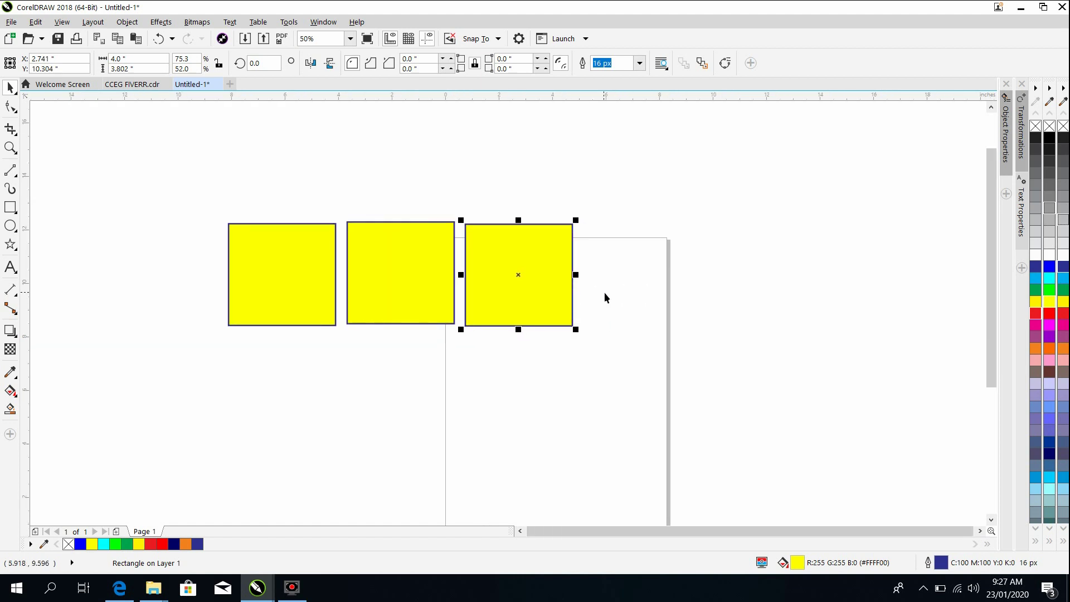
key(ctrl+d)
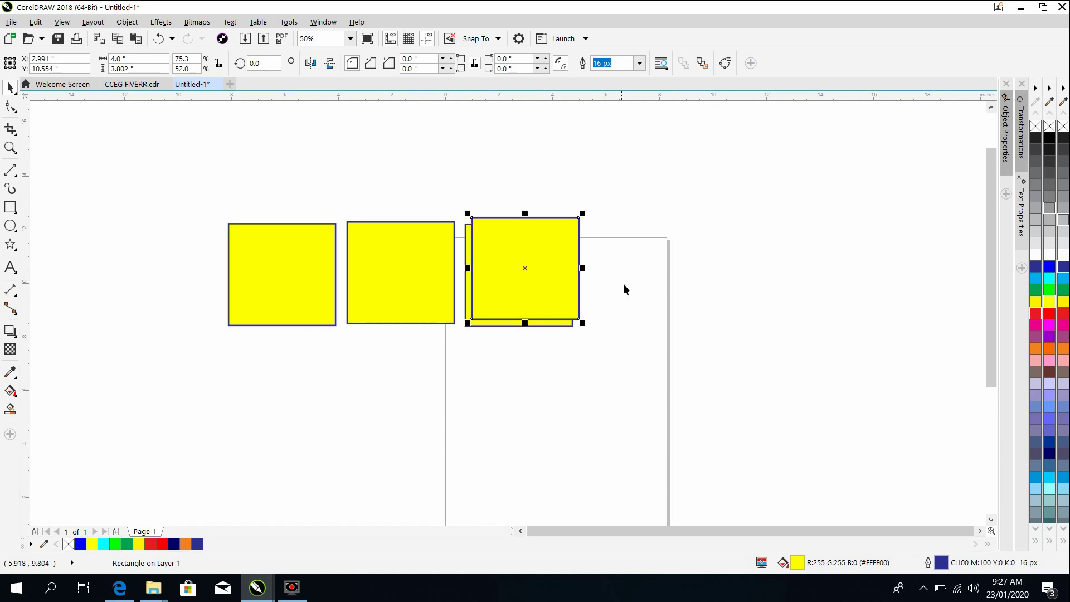
scroll(623, 283, up, 1)
scroll(623, 284, right, 1)
drag(460, 307, 586, 284)
scroll(580, 291, down, 1)
scroll(580, 292, left, 1)
scroll(519, 323, down, 1)
scroll(519, 323, left, 1)
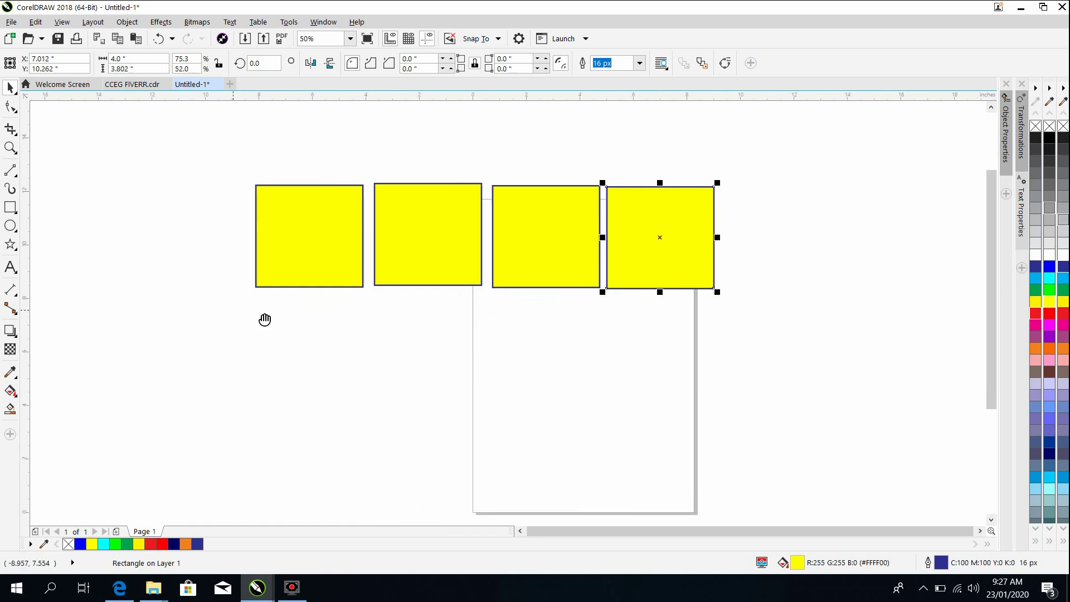
- Draw an unfilled rectangle about 3.9 by 6.5 inches left of the yellow row, and a square about 4.4 inches per side between it and the page
scroll(266, 318, left, 2)
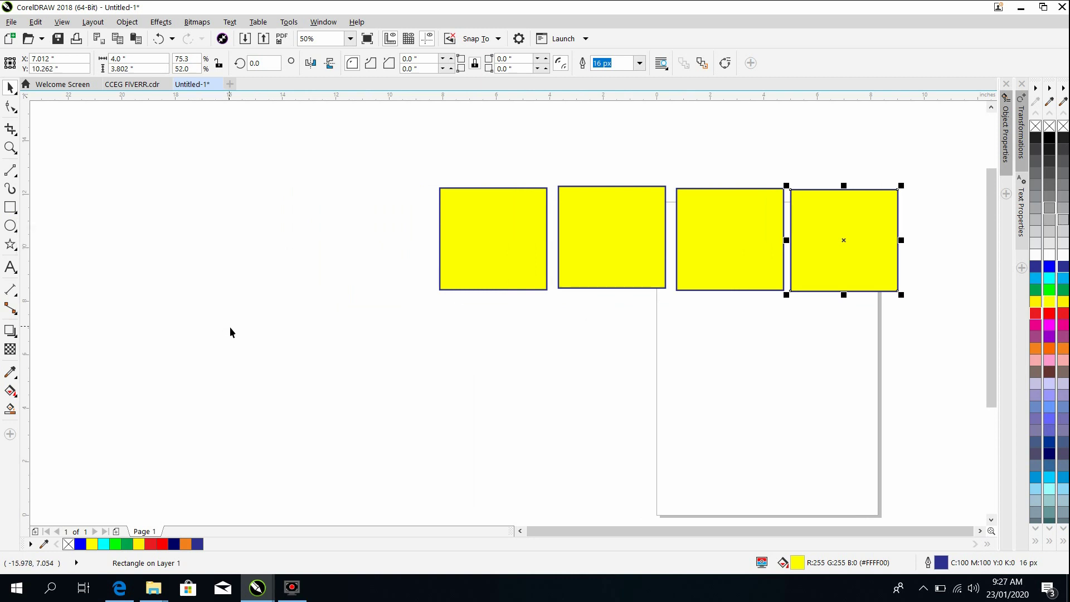
key(F6)
drag(163, 216, 268, 390)
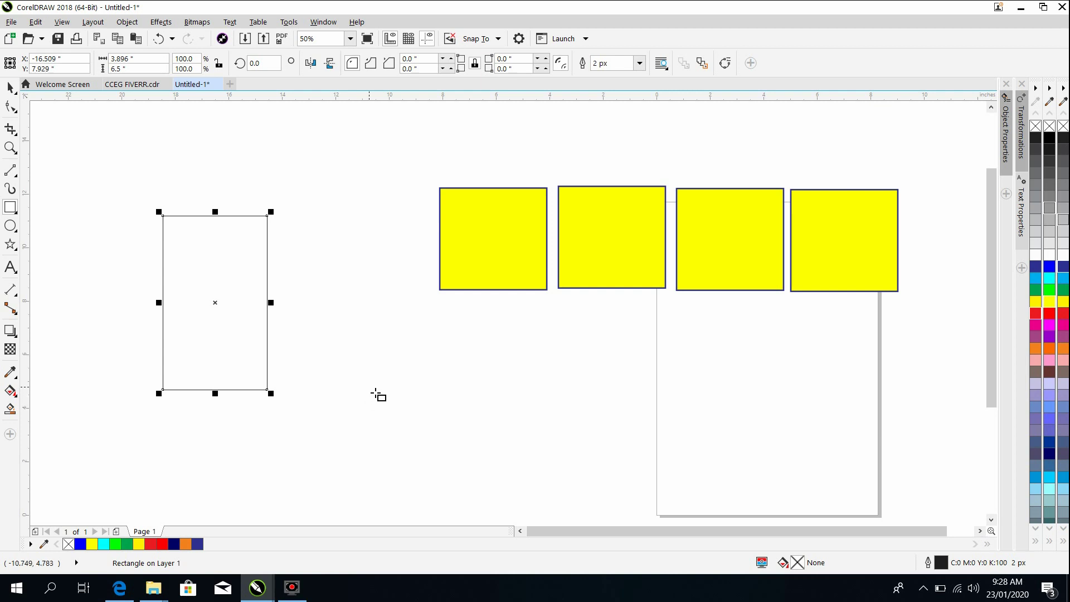
drag(341, 330, 477, 475)
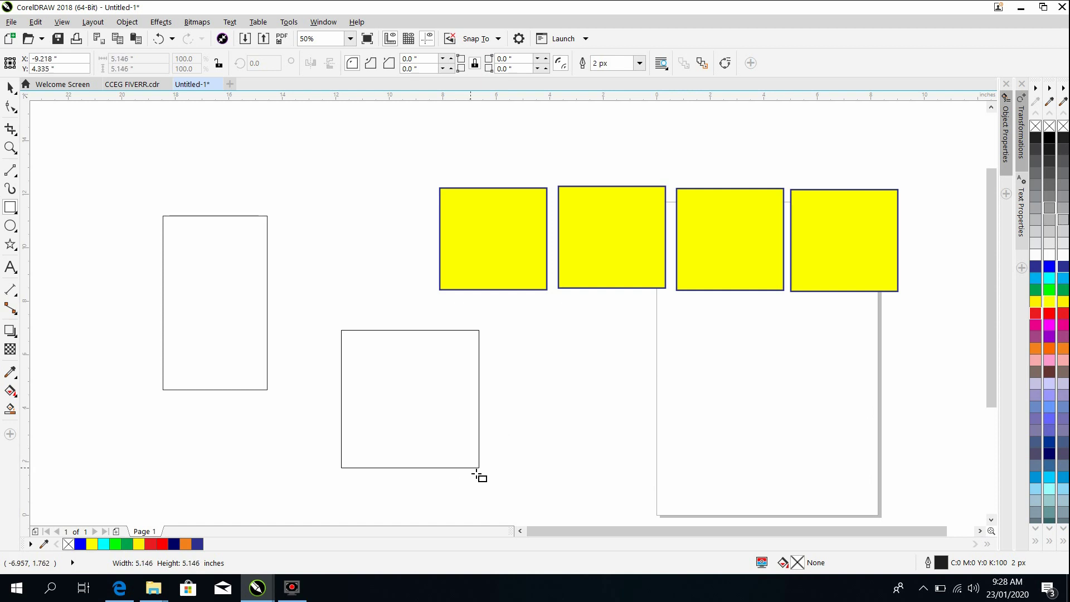
drag(476, 473, 455, 448)
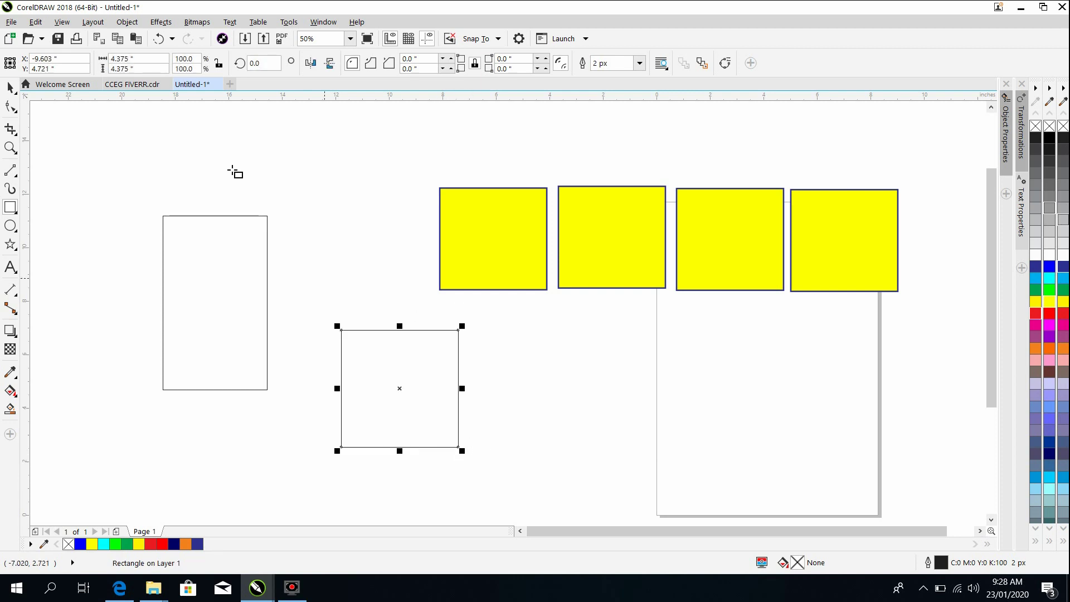
- Select the tall unfilled rectangle with the Pick tool
click(12, 87)
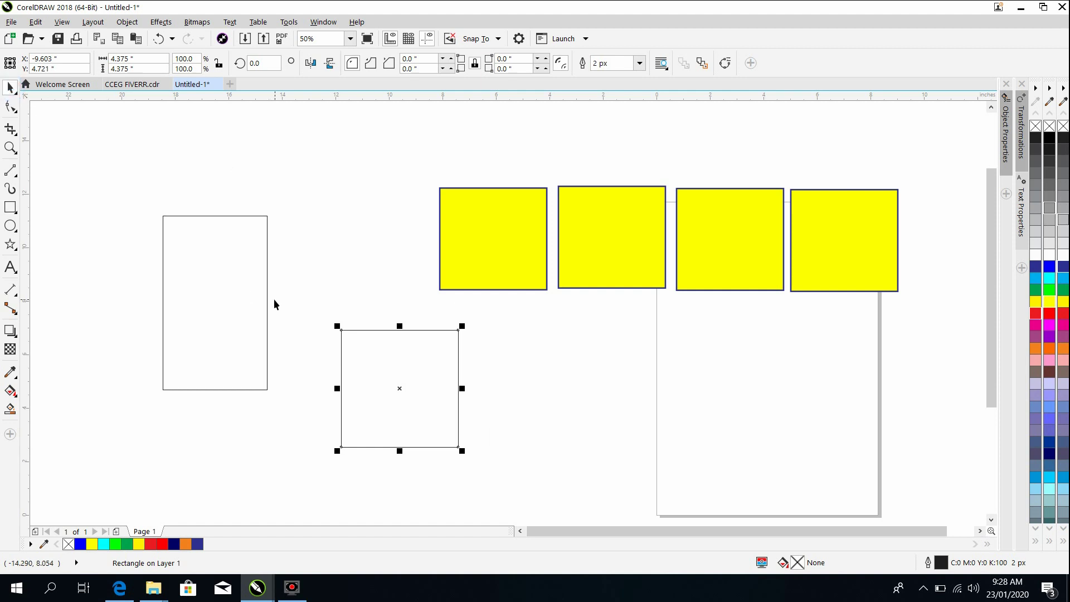
click(208, 289)
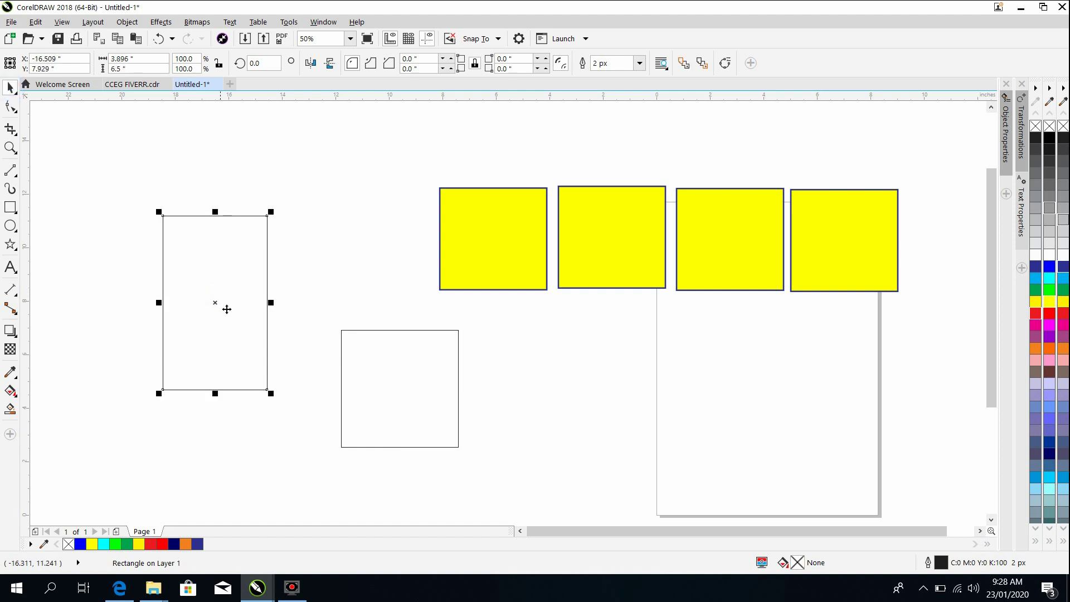